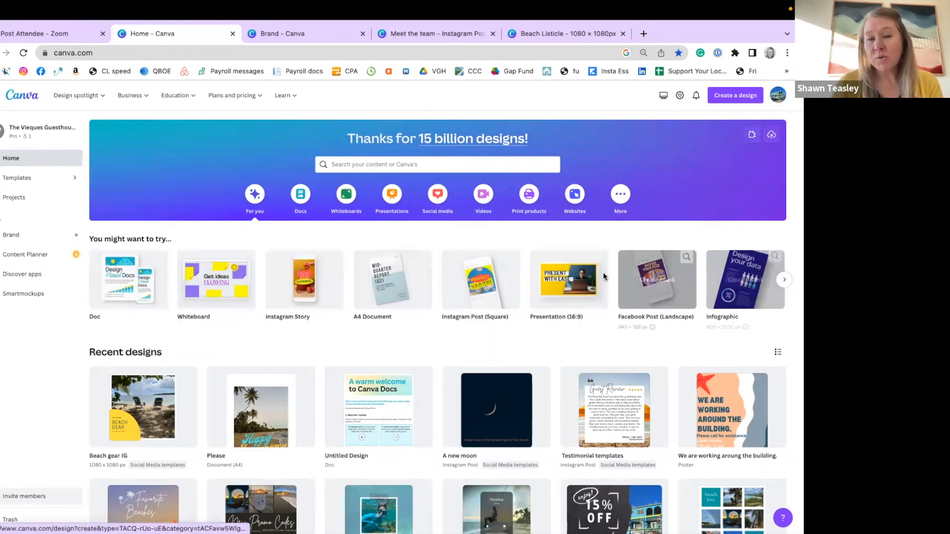
Browse the suggested design types and open the Social Media templates folder among the project folders.
click(784, 280)
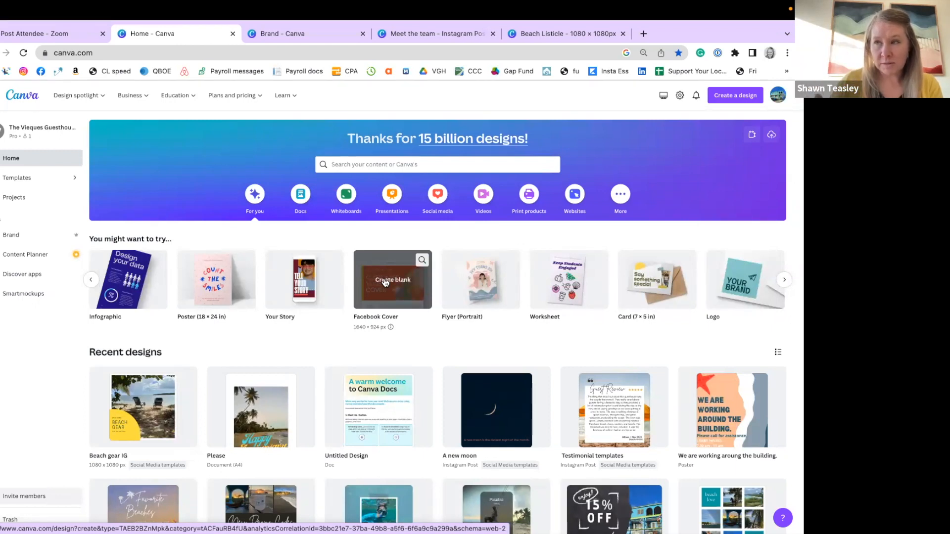
click(784, 280)
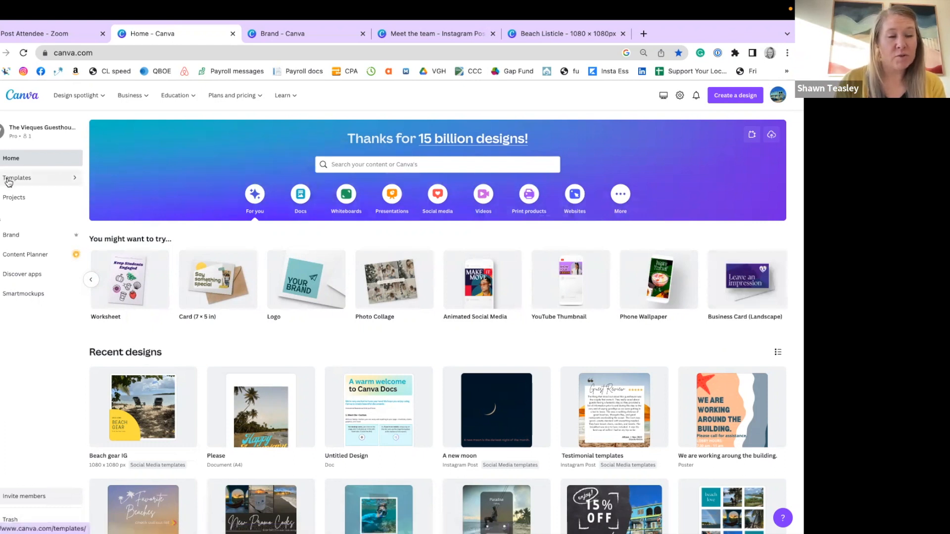
click(11, 196)
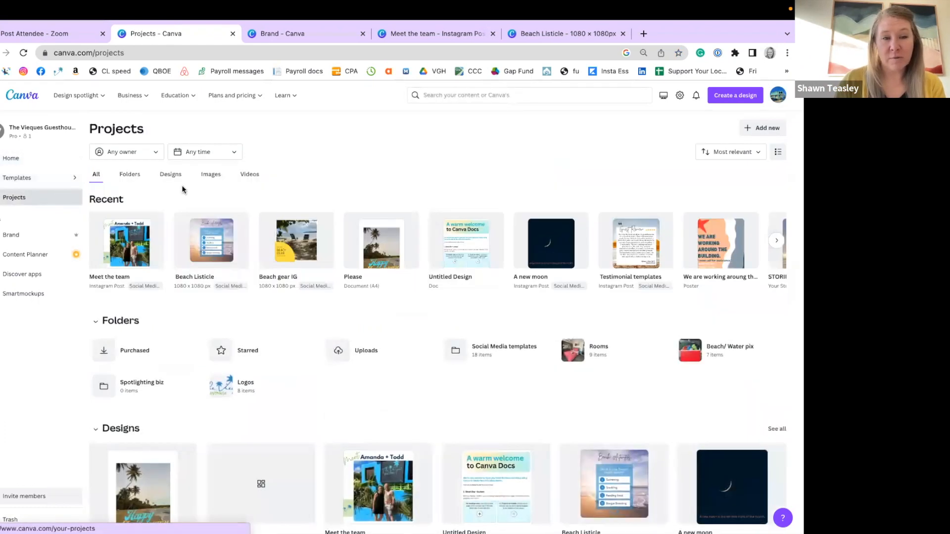
click(130, 176)
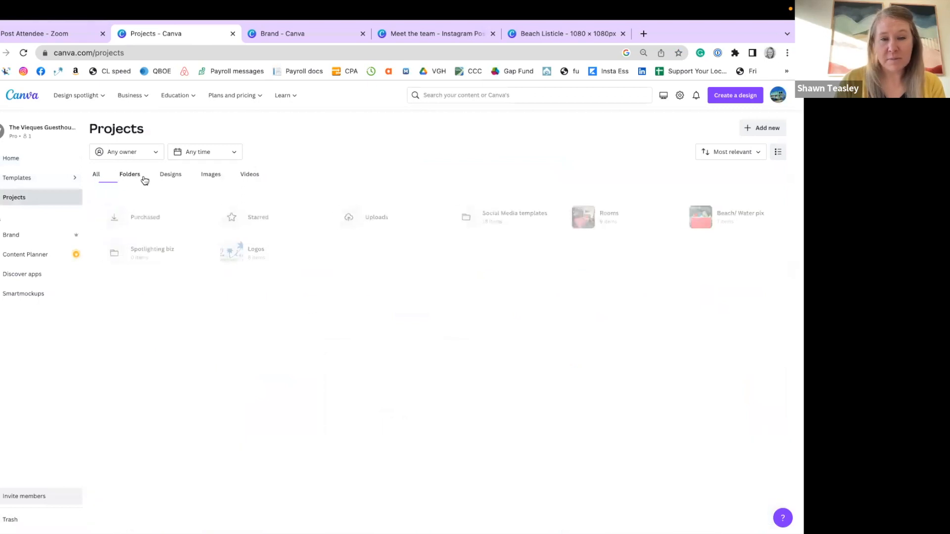
click(483, 221)
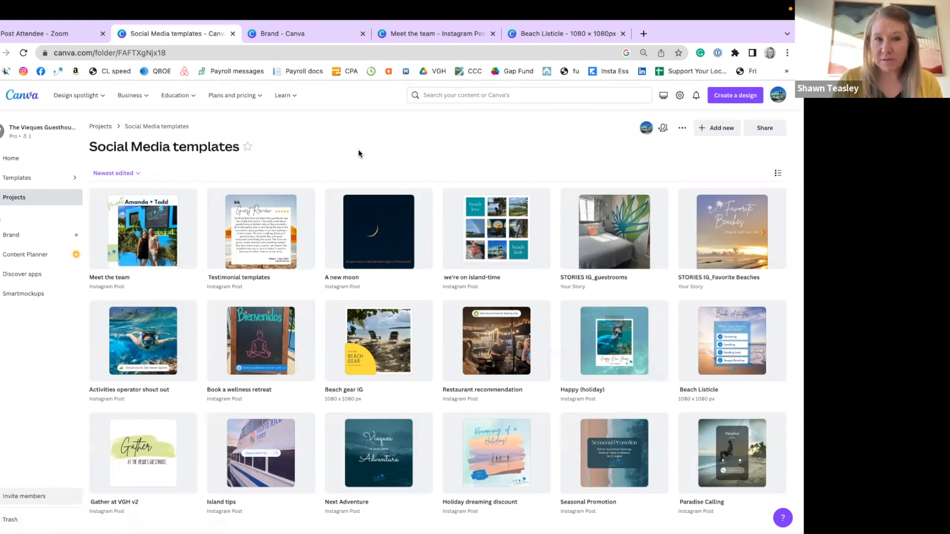
Switch to the open Meet the team design and look over its first pages.
click(418, 36)
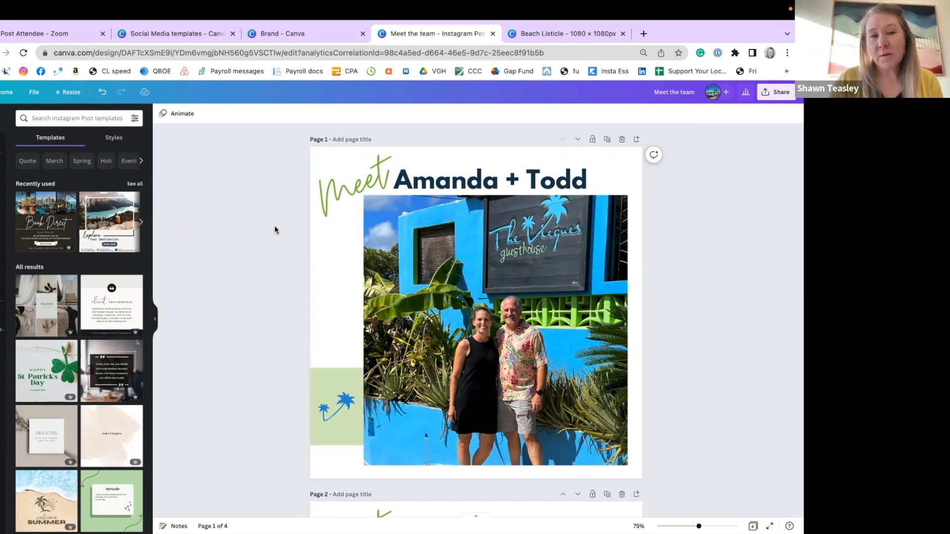
scroll(275, 227, down, 1)
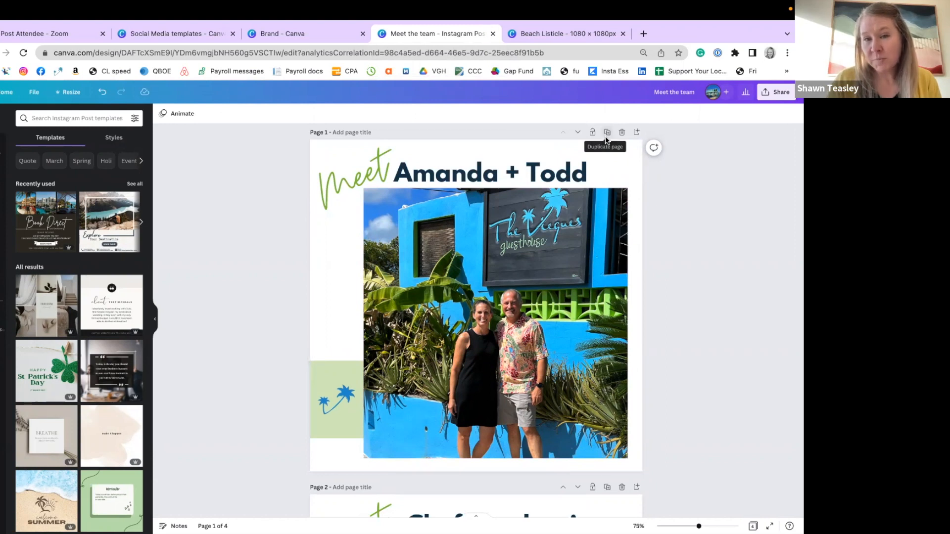
scroll(435, 274, down, 8)
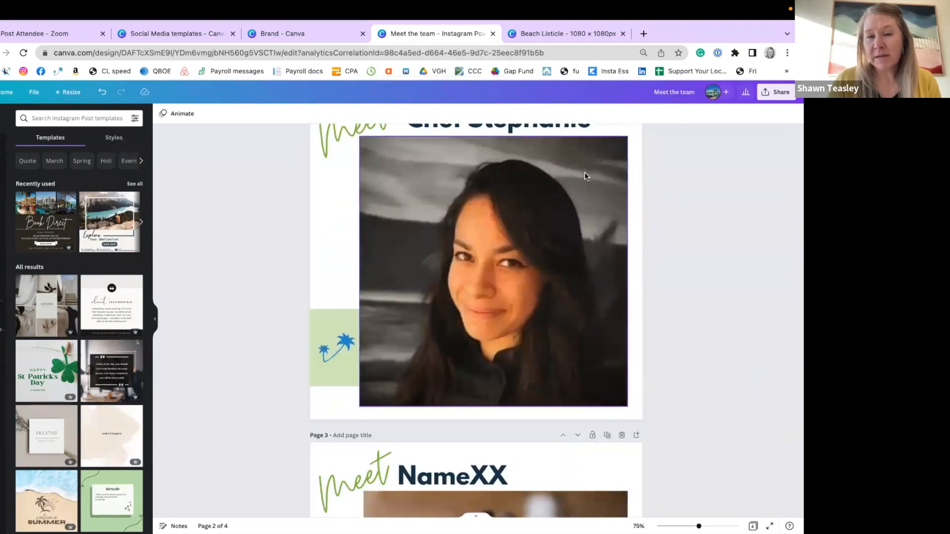
scroll(584, 175, up, 5)
scroll(584, 171, up, 3)
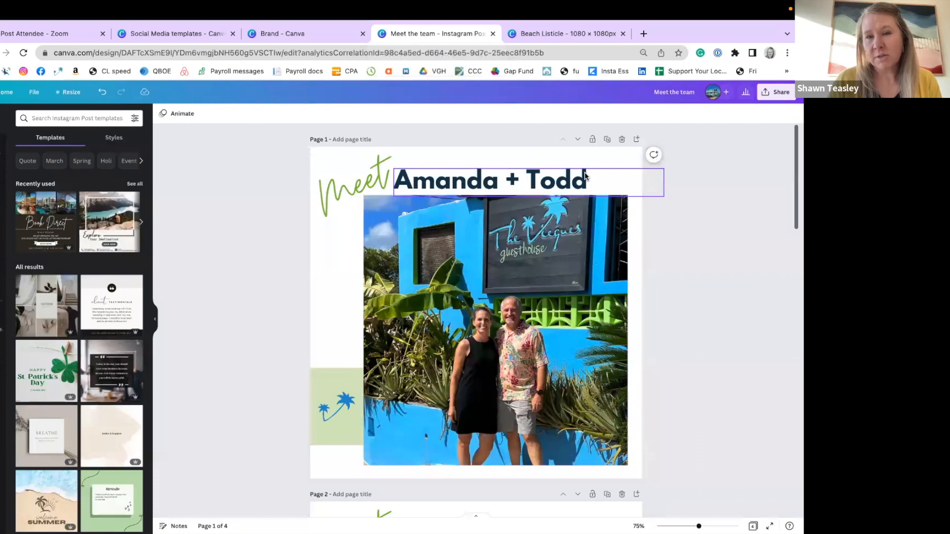
Duplicate page 1 of the Meet the team design and delete the duplicated page.
click(607, 139)
scroll(322, 291, up, 5)
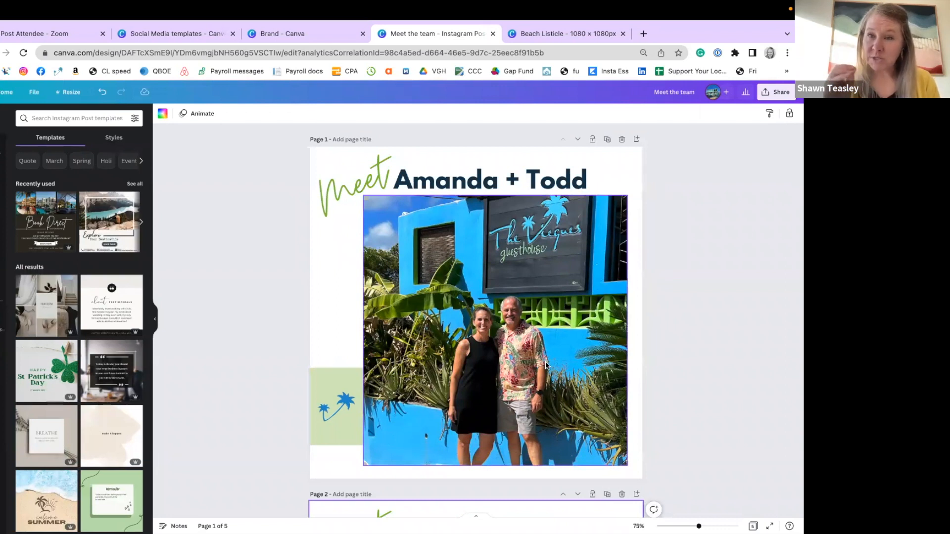
scroll(546, 364, down, 3)
scroll(546, 365, down, 5)
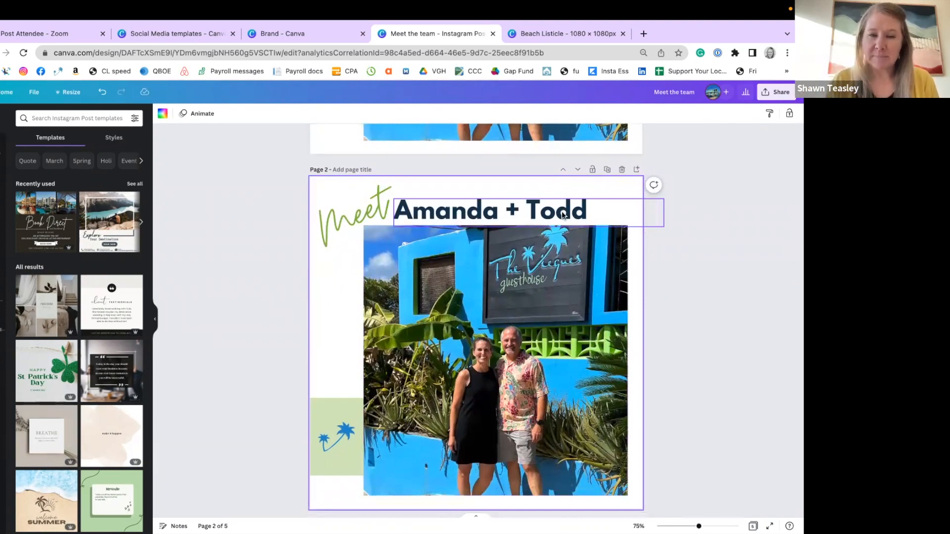
click(623, 173)
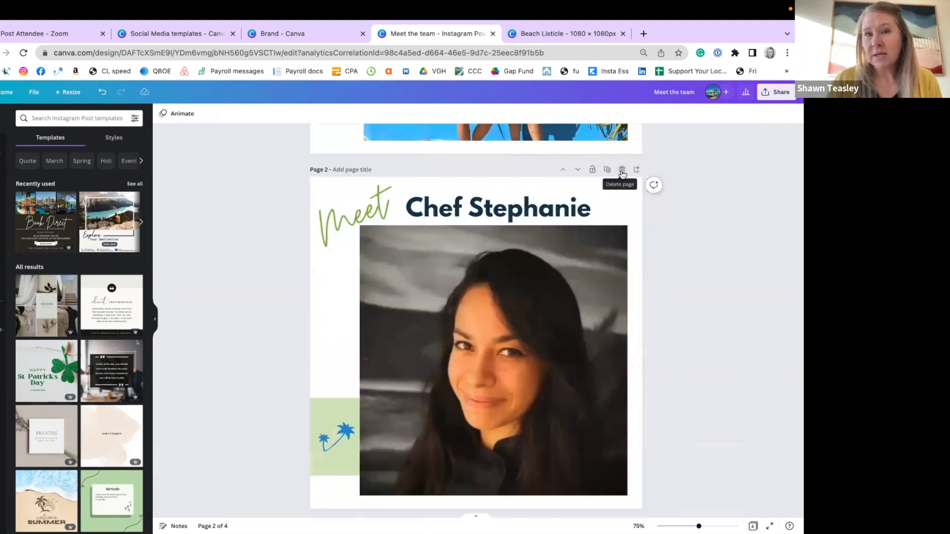
Review pages 1 to 3 of the Meet the team design, comparing their shared layout, name headings and photos.
scroll(553, 225, up, 3)
scroll(552, 225, up, 3)
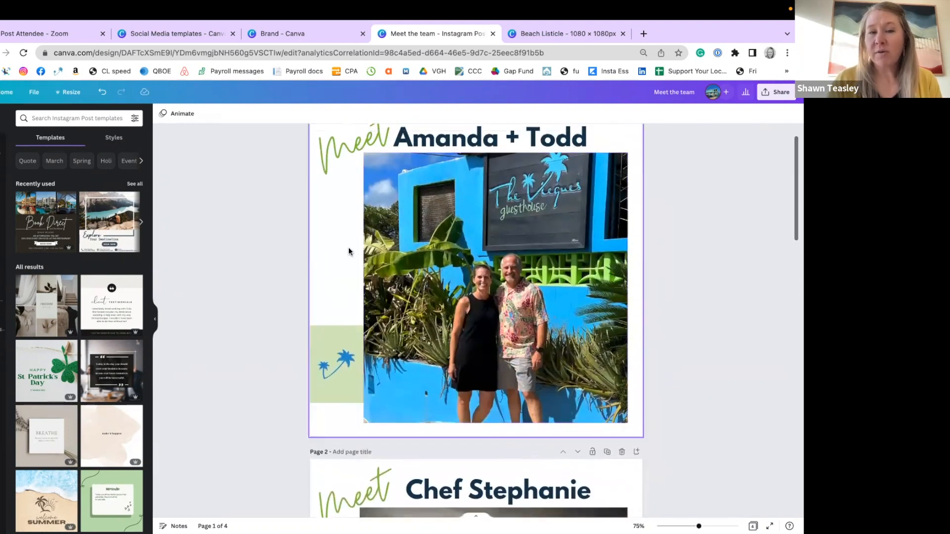
scroll(552, 259, down, 6)
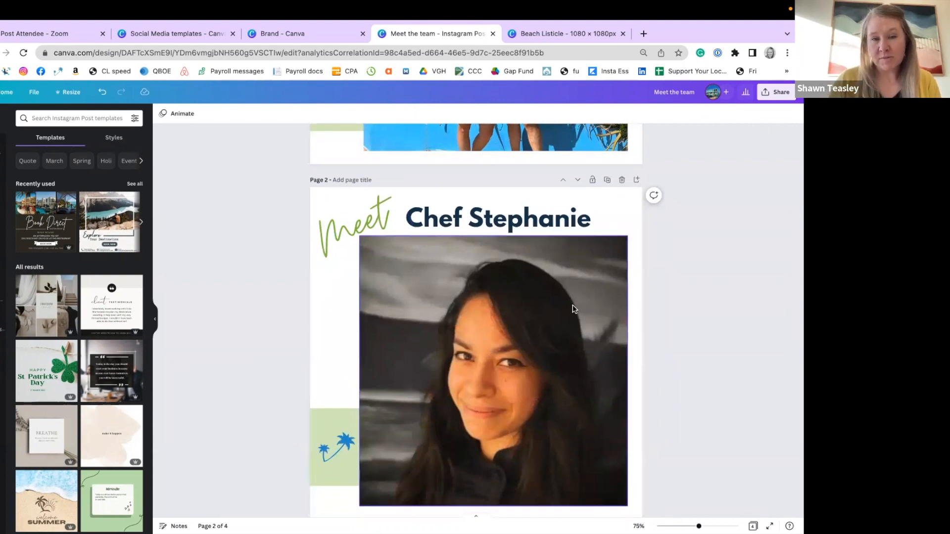
scroll(573, 309, down, 5)
scroll(572, 309, down, 2)
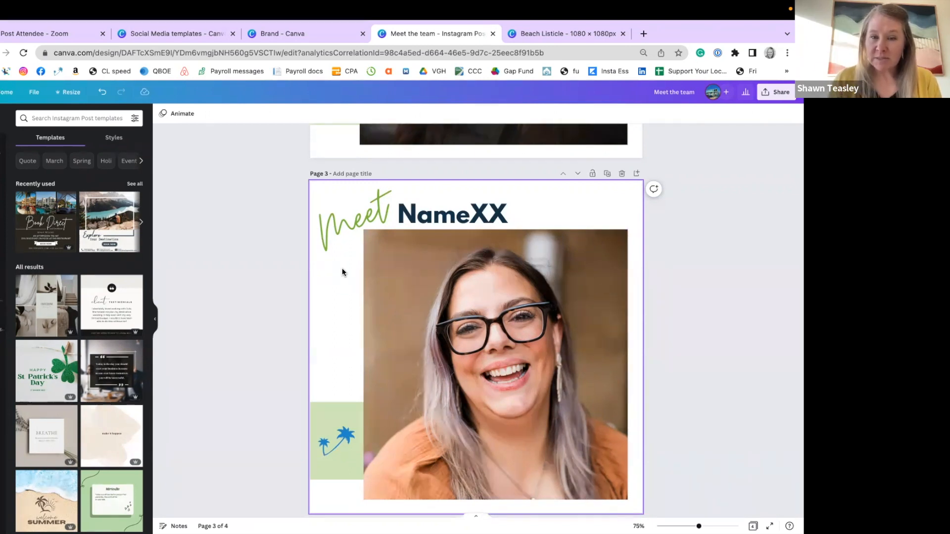
scroll(376, 247, up, 5)
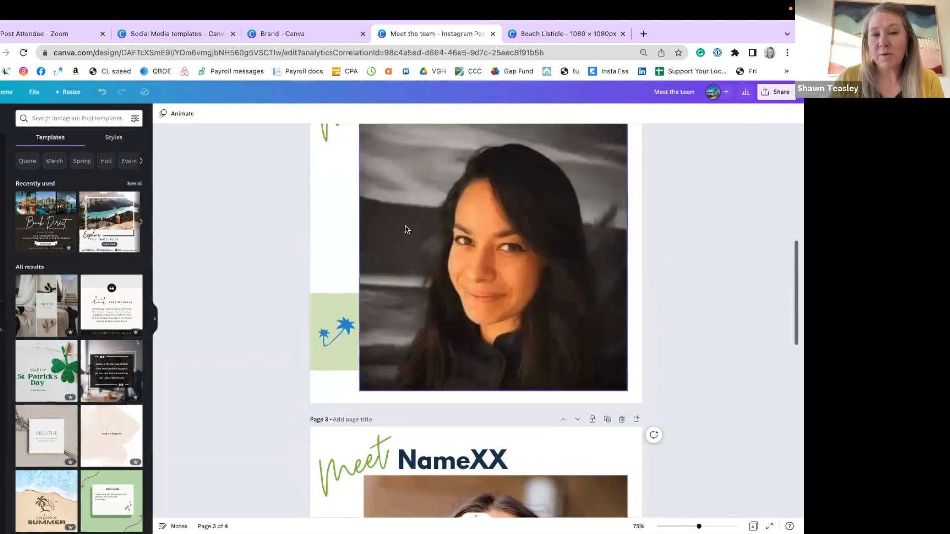
scroll(494, 257, up, 6)
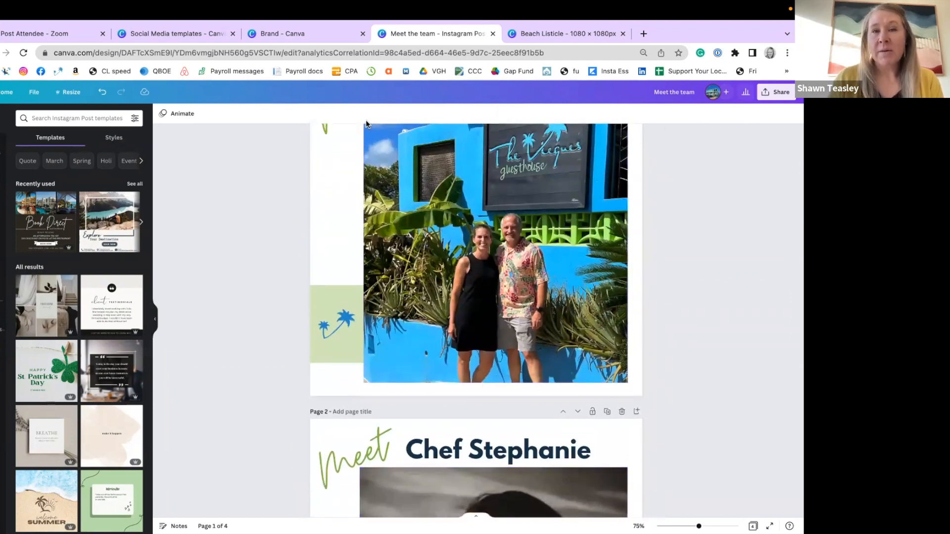
Switch to the open Beach Listicle design and review its Beach Activities and Best Beaches pages.
click(540, 34)
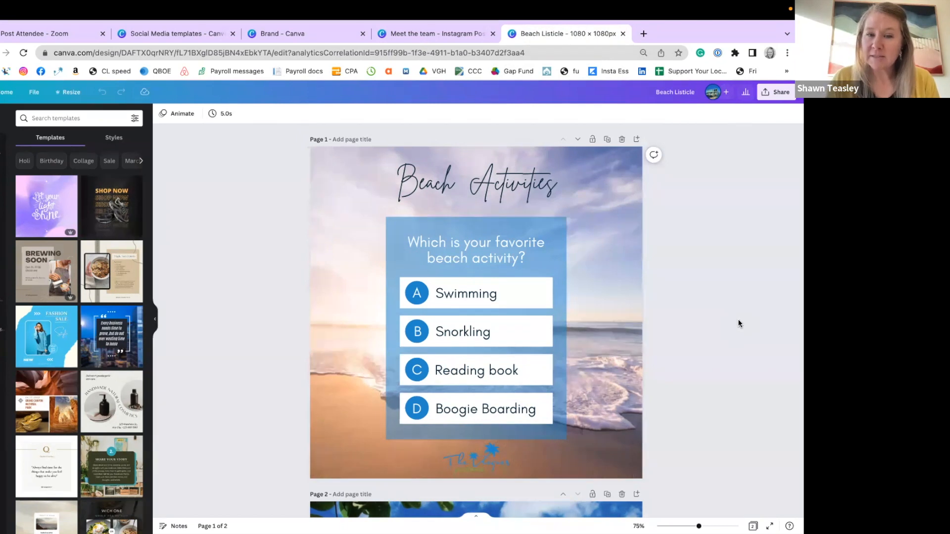
scroll(738, 323, down, 6)
scroll(738, 322, down, 2)
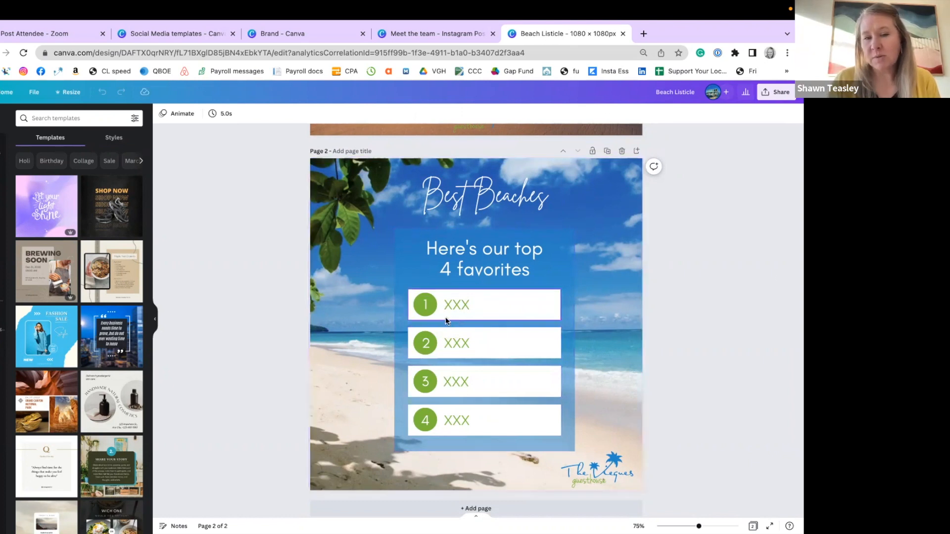
scroll(721, 367, up, 2)
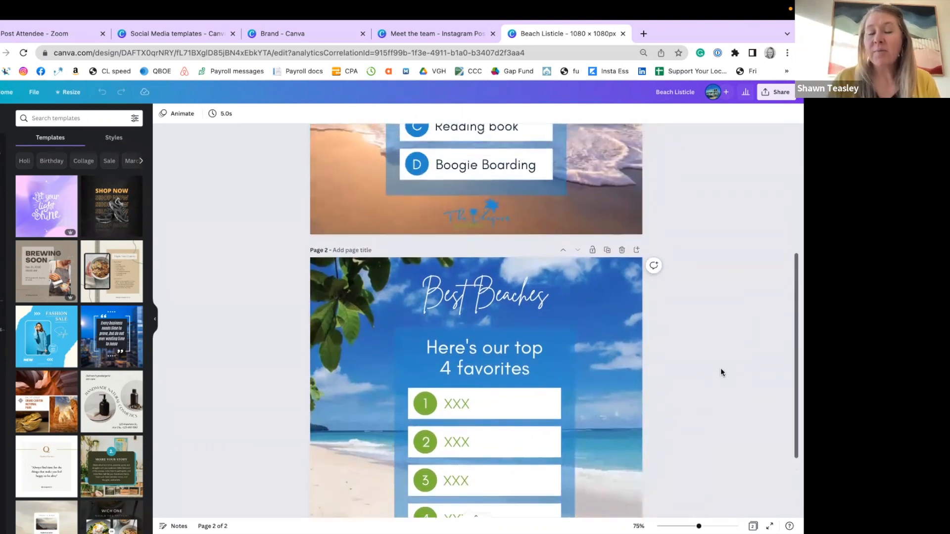
scroll(720, 372, up, 1)
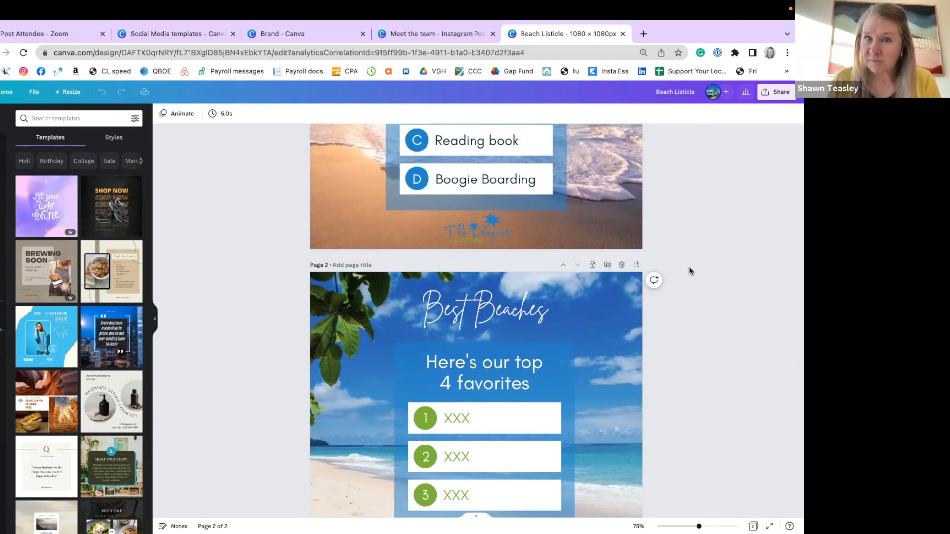
scroll(697, 238, up, 5)
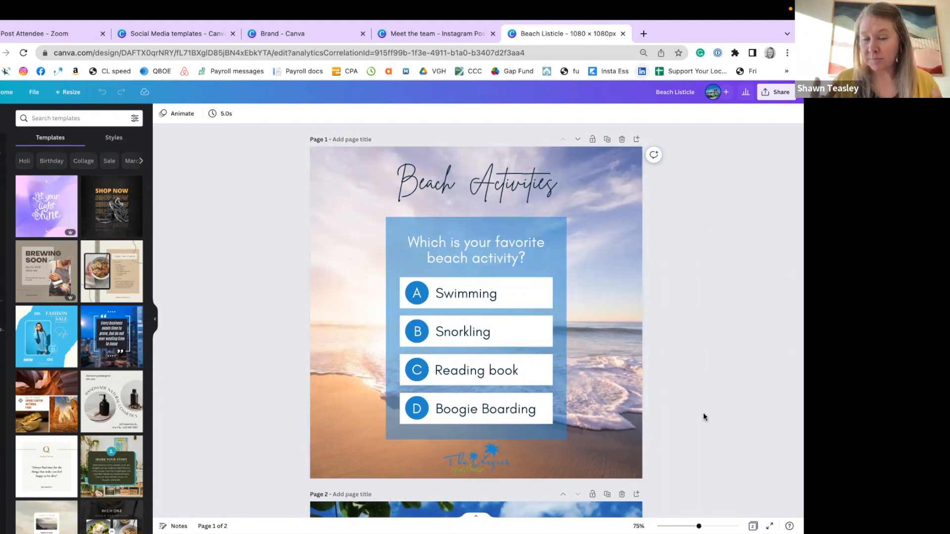
Create a resized copy of the Beach Listicle design as a Facebook Post (Landscape).
click(70, 94)
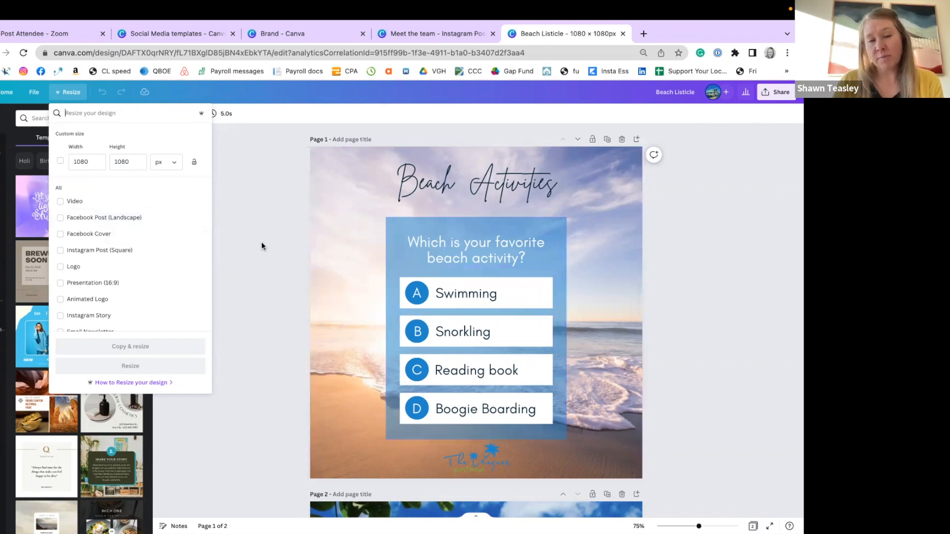
click(61, 218)
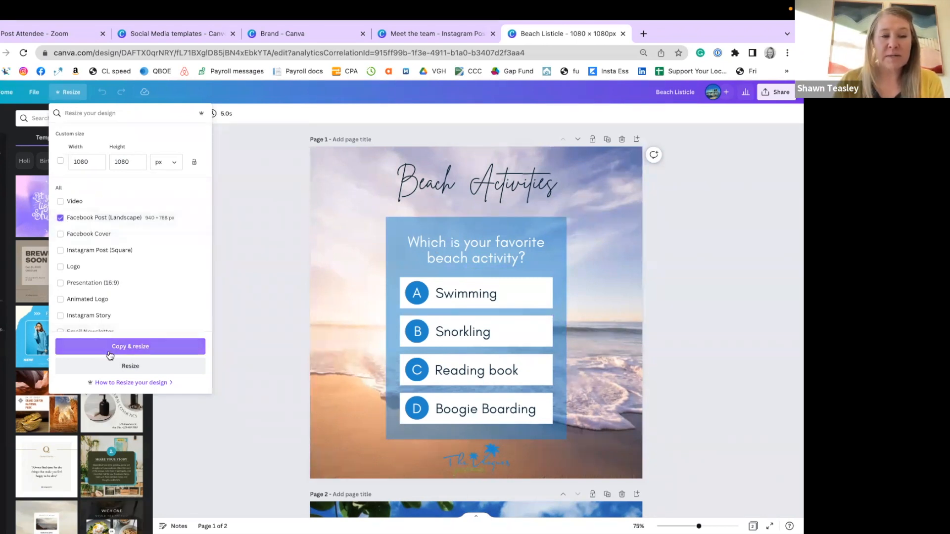
click(150, 348)
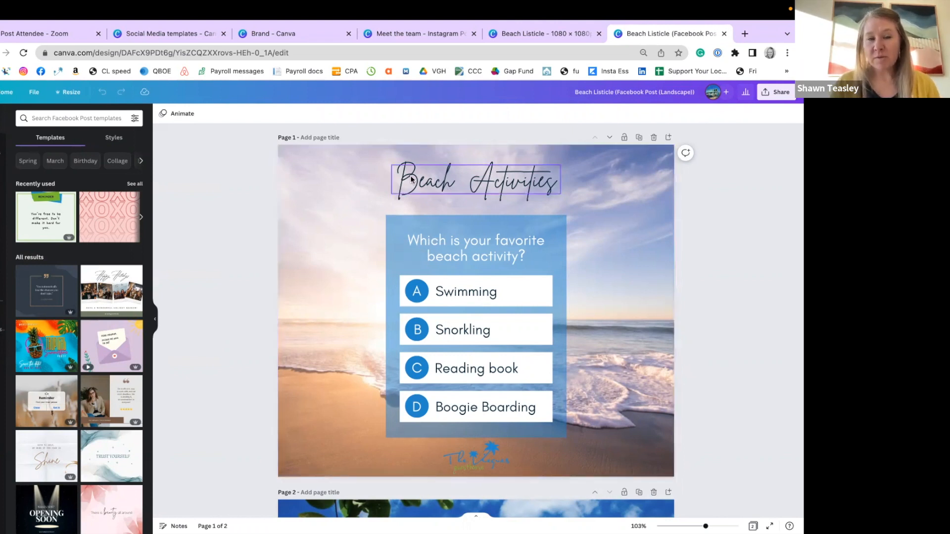
Try moving the Beach Activities title toward the page's left side and the logo to its lower-right corner, and undo both moves.
drag(411, 179, 330, 180)
click(472, 454)
drag(472, 454, 608, 456)
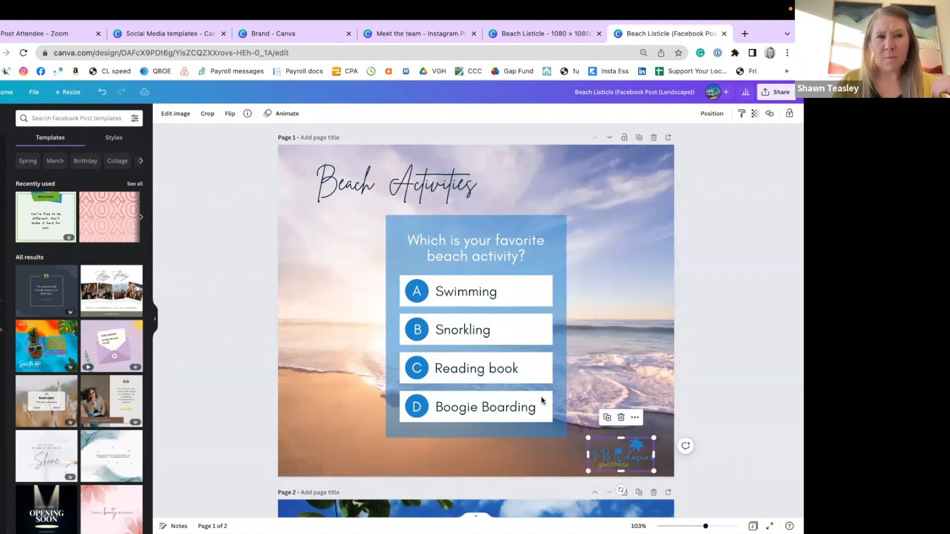
click(102, 93)
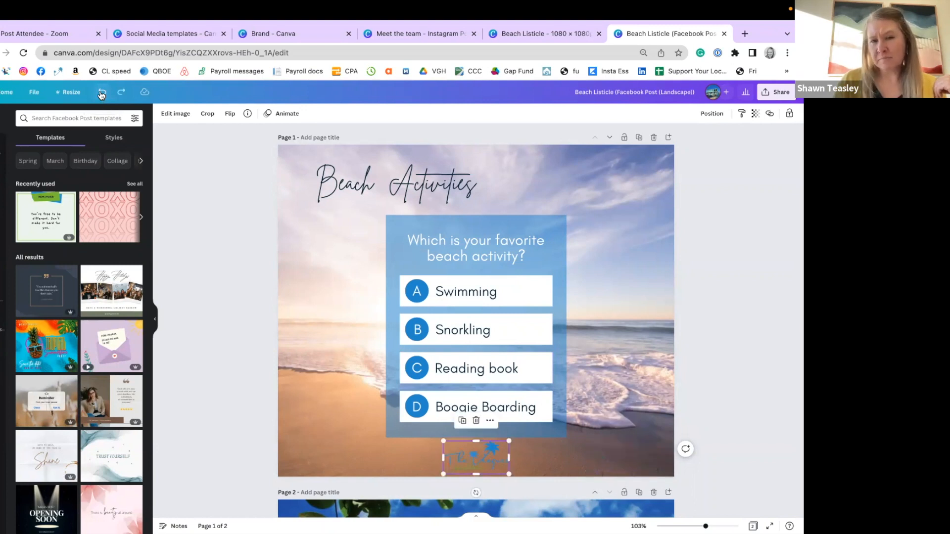
click(102, 94)
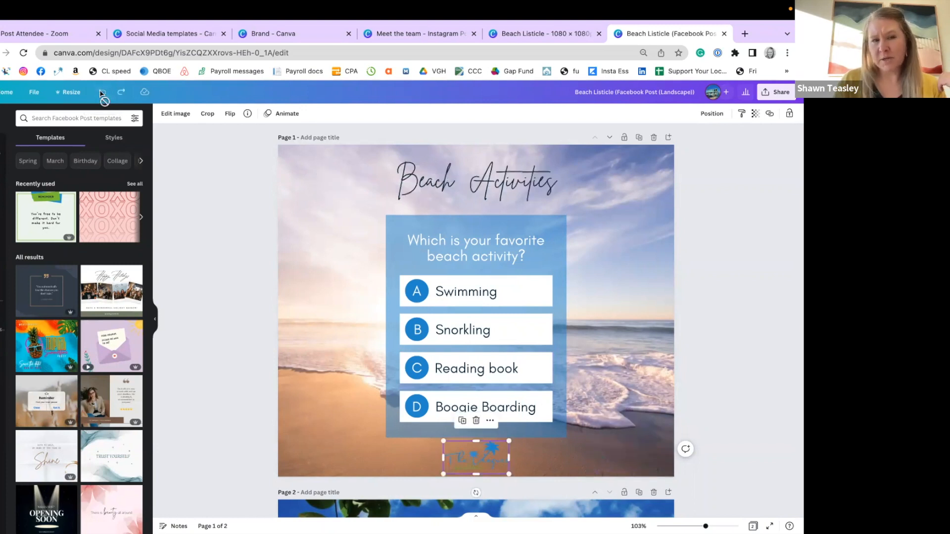
click(212, 271)
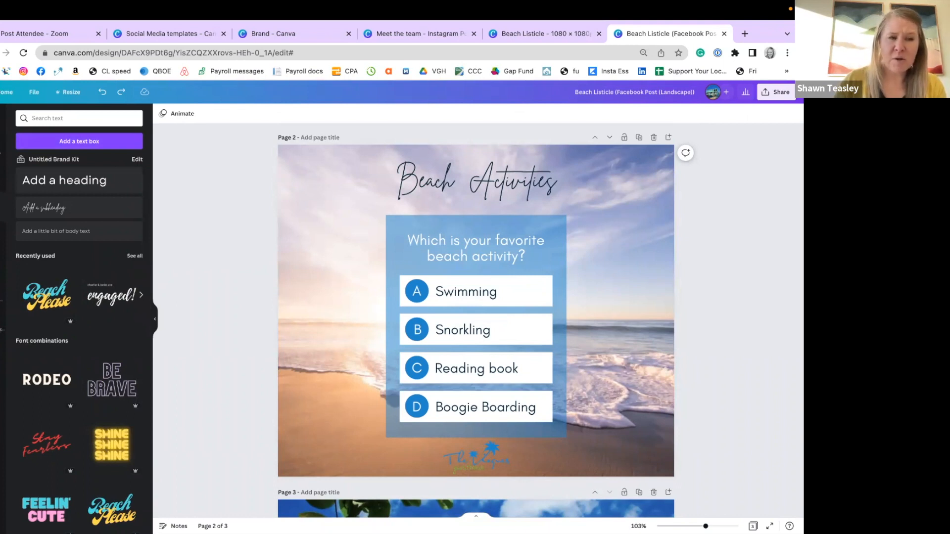
Search the elements library for "beach sand" and show all of the photo results.
click(1, 149)
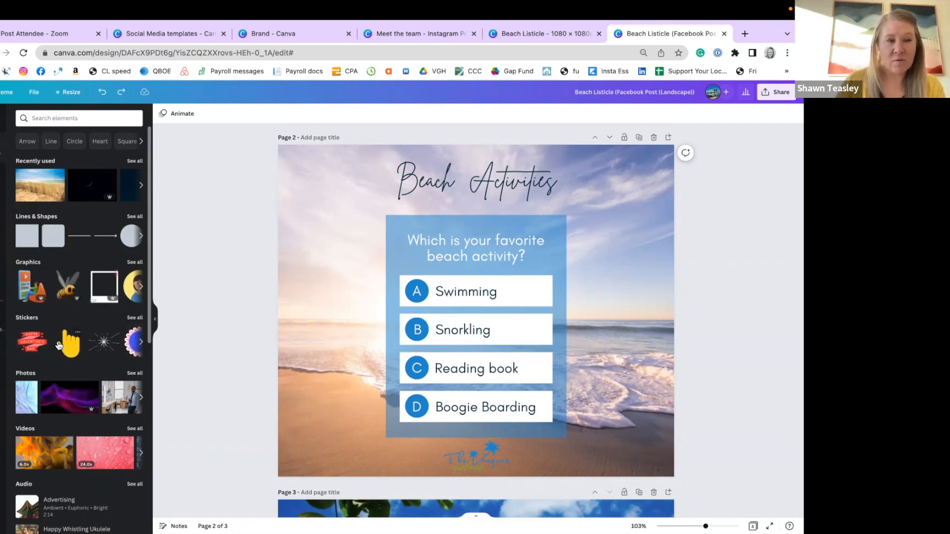
click(40, 119)
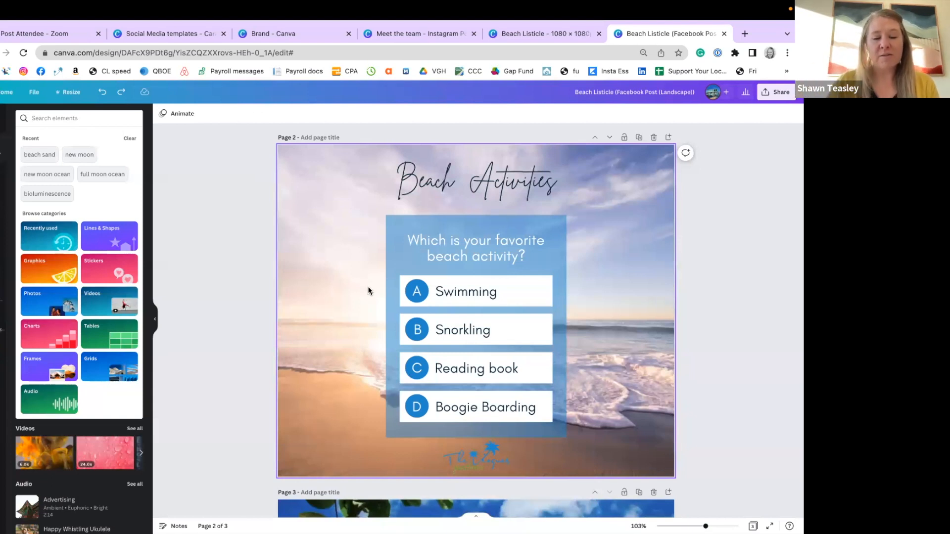
text(beach)
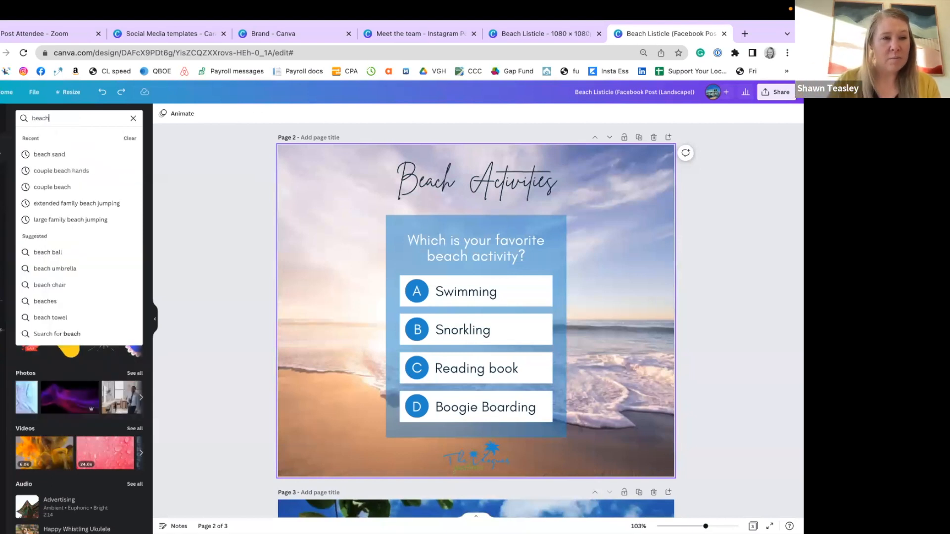
click(49, 157)
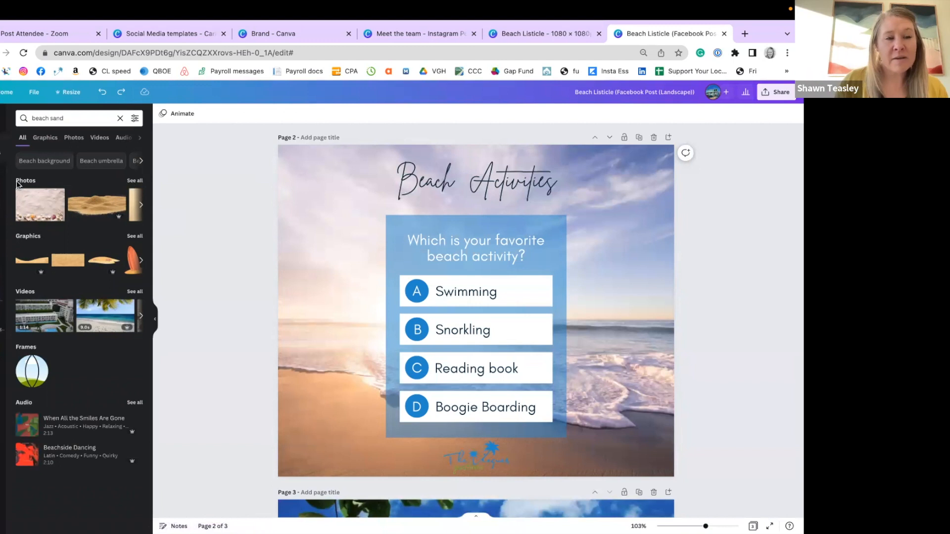
click(135, 182)
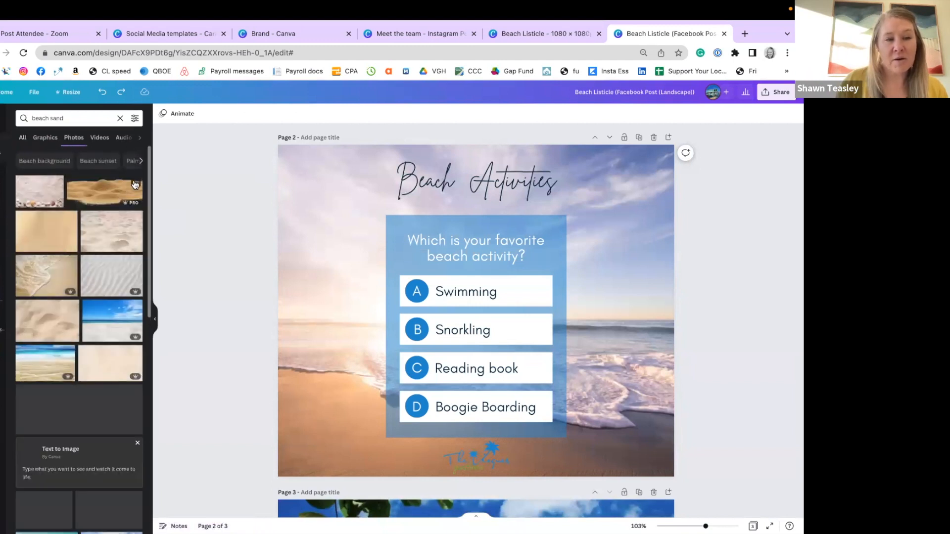
Replace the Beach Activities page background with the sandy dune photo showing tall grass and blue sky.
scroll(74, 326, down, 2)
scroll(75, 332, down, 5)
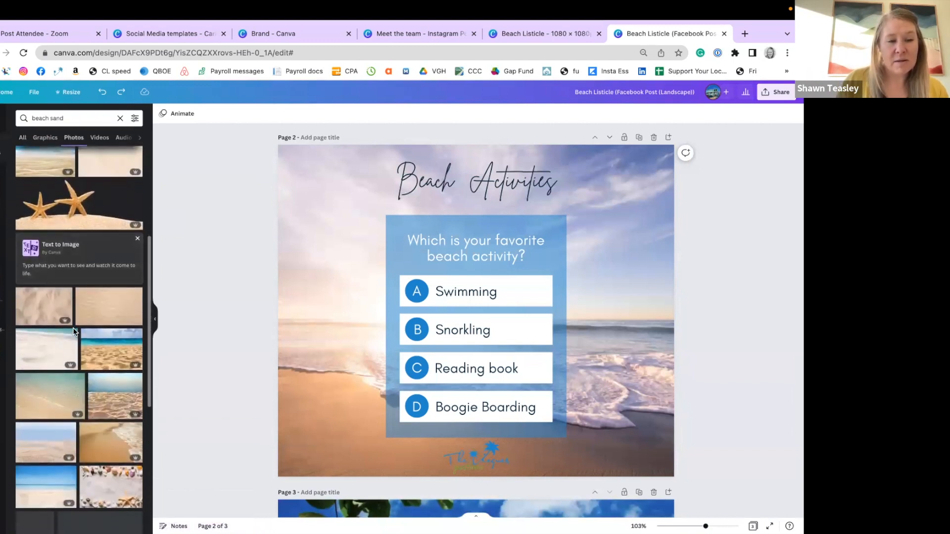
scroll(75, 332, down, 1)
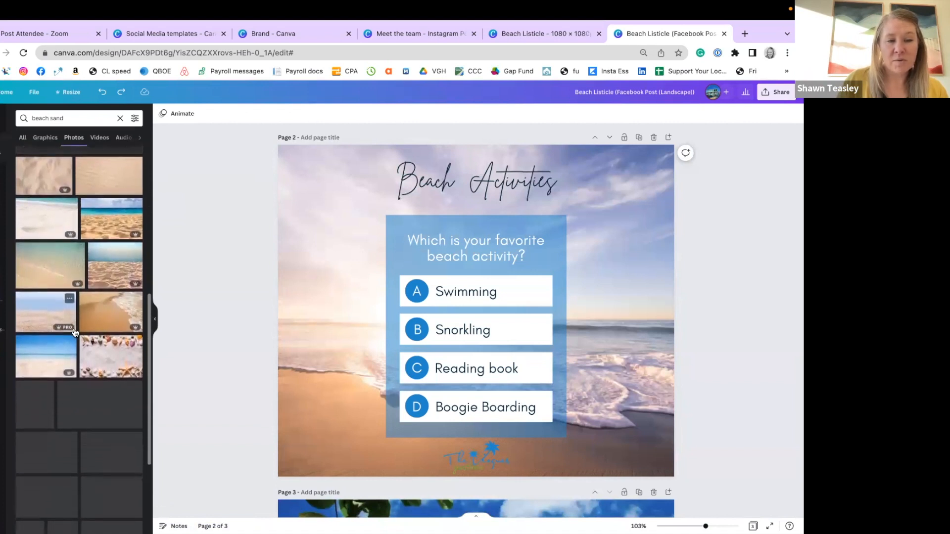
scroll(75, 332, down, 3)
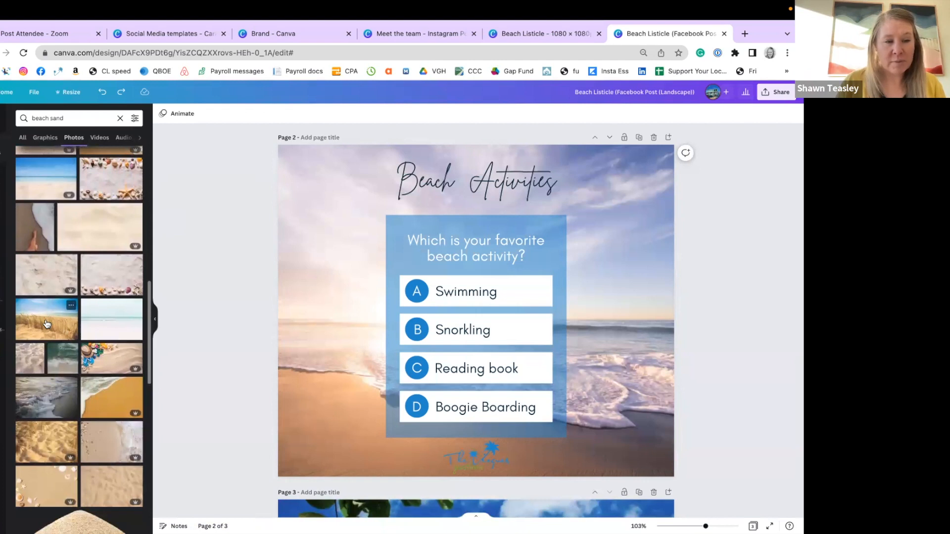
drag(46, 324, 292, 251)
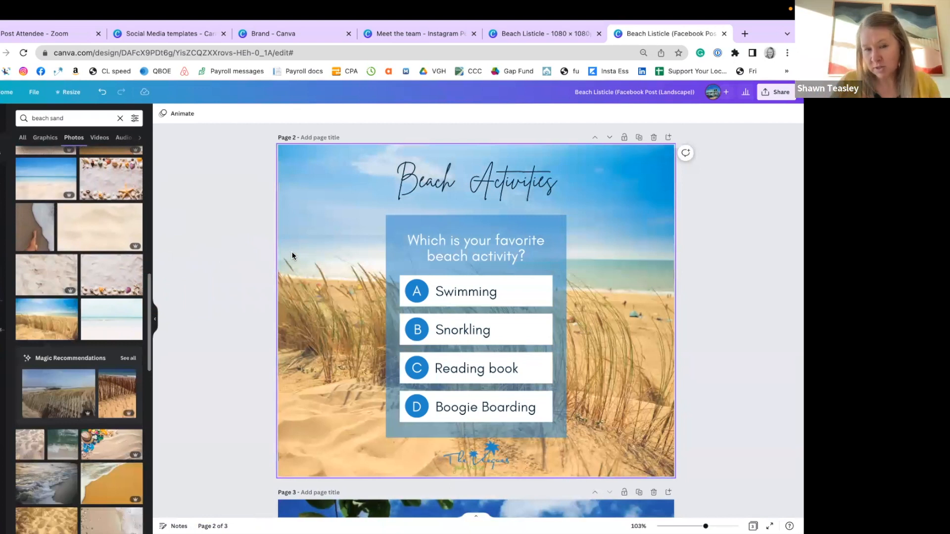
Set the 49-second video of a woman walking on a white beach as the page background, repositioned left so she clears the list, and play it.
click(99, 138)
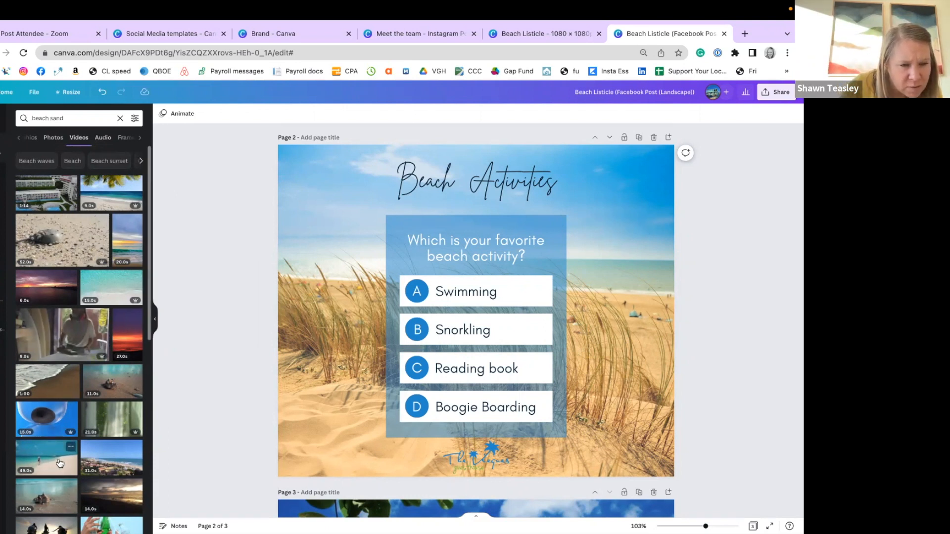
drag(59, 463, 290, 318)
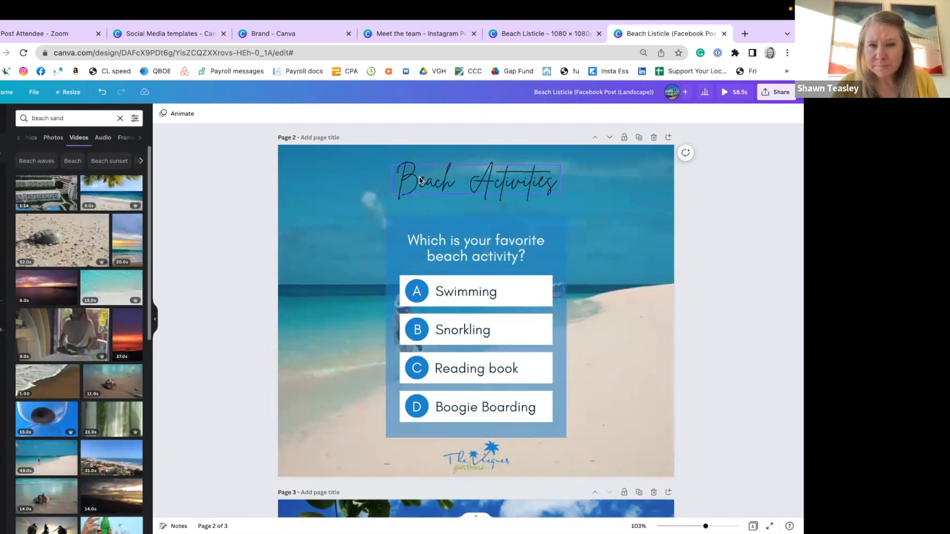
double_click(328, 241)
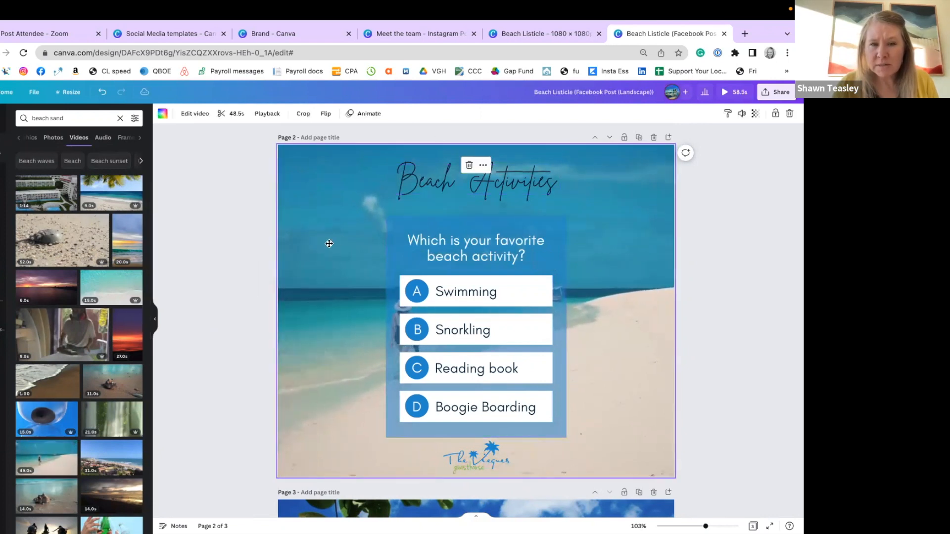
drag(327, 242, 242, 244)
click(716, 276)
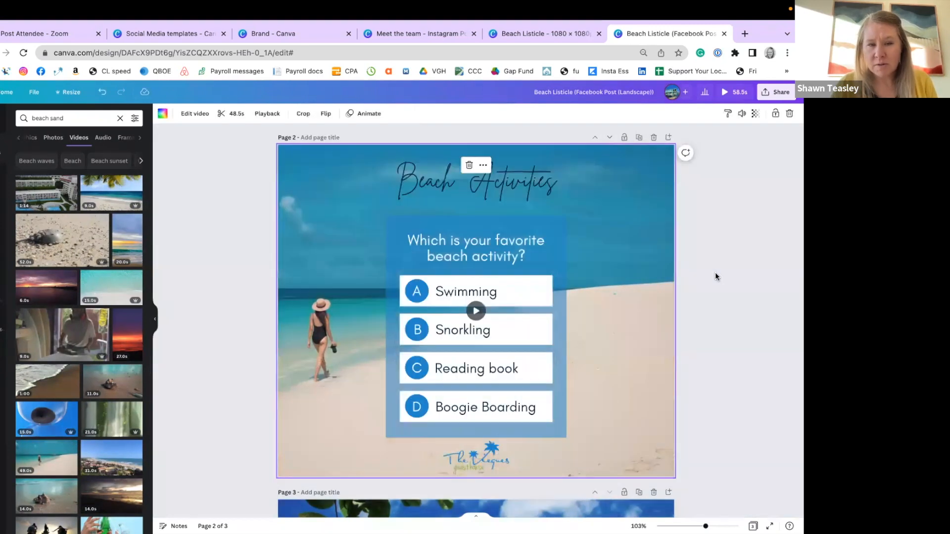
click(477, 313)
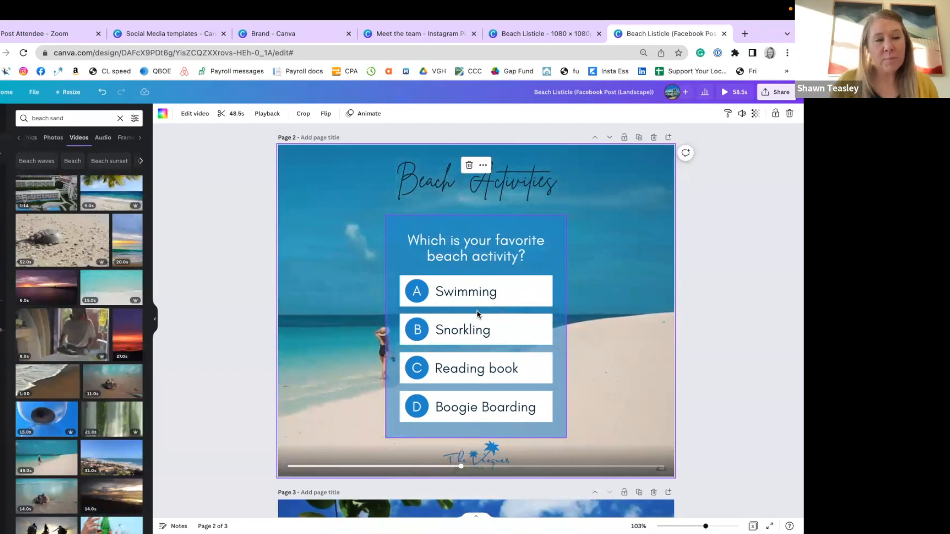
Try adding the waves, starfish and shell graphic to the Beach Activities page, delete it, and browse the other element categories.
click(18, 142)
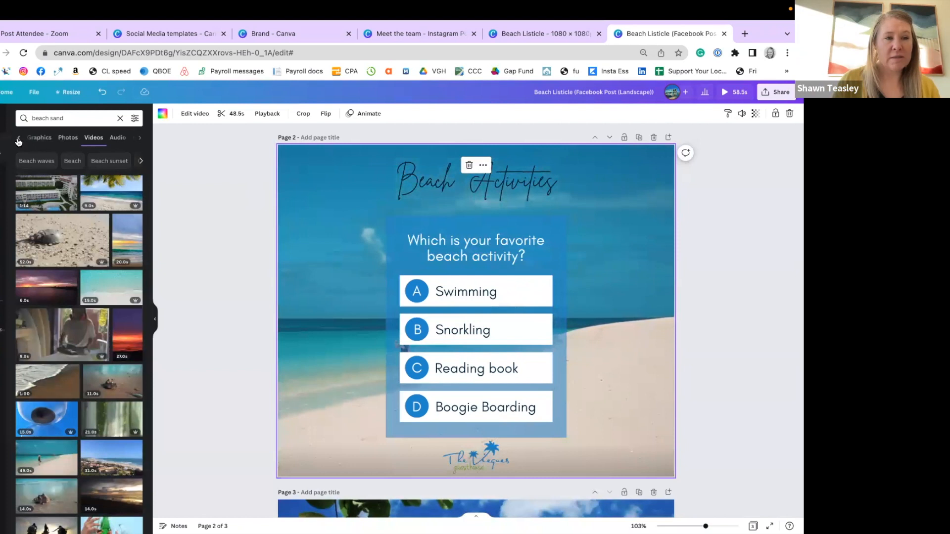
click(44, 141)
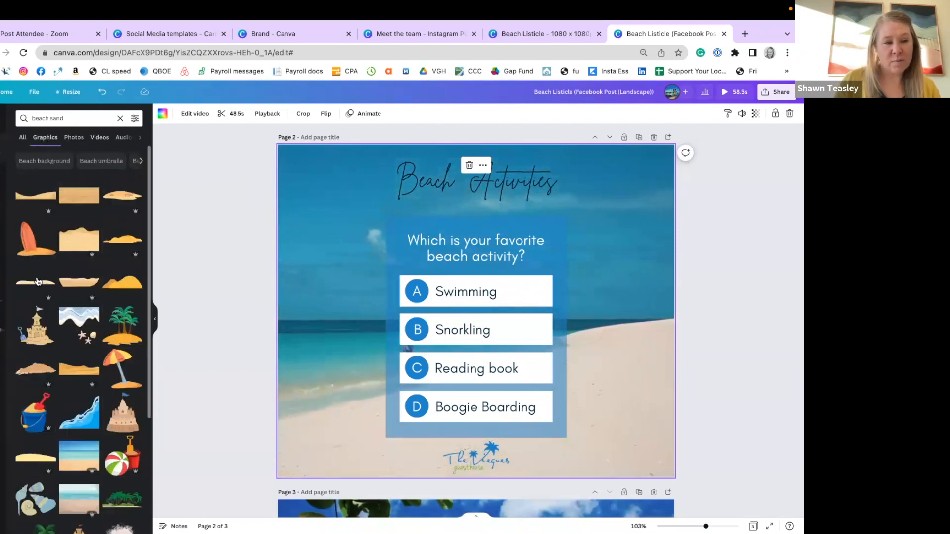
click(67, 318)
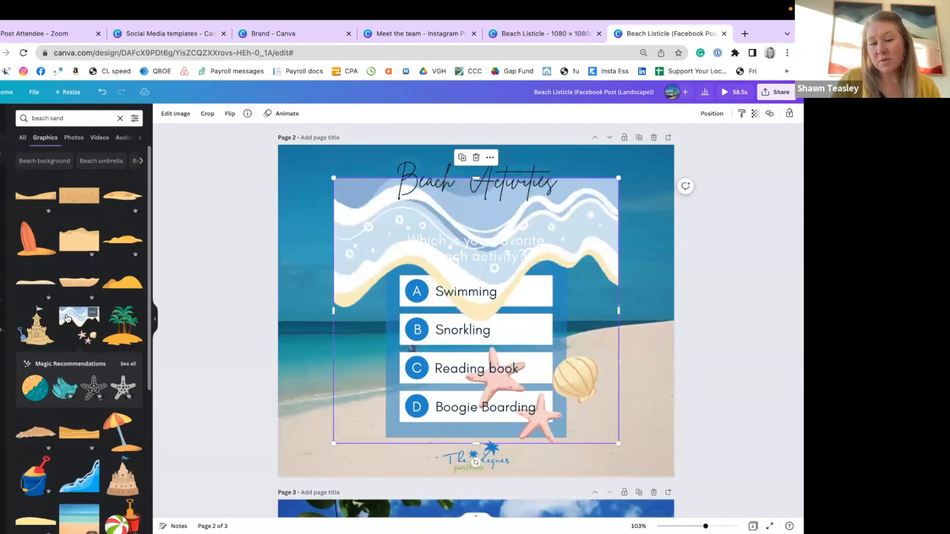
key(Delete)
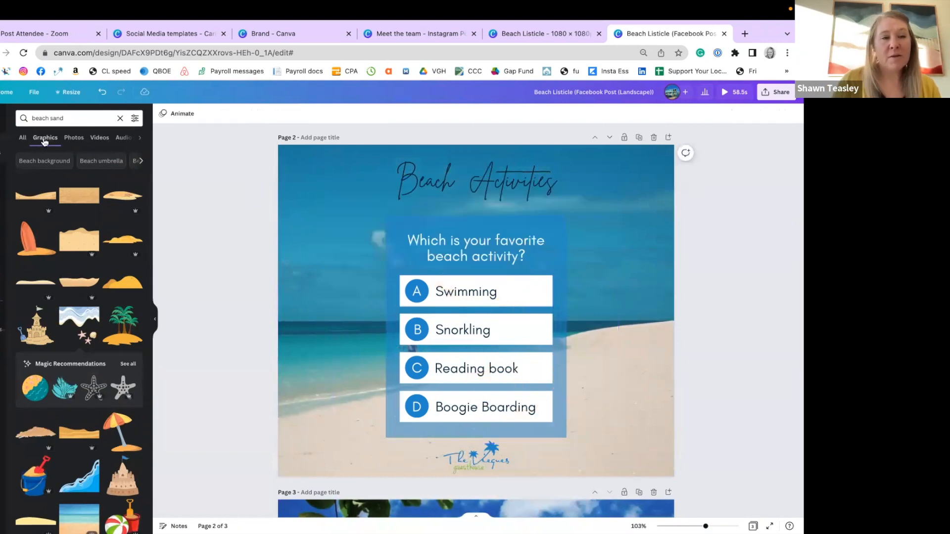
scroll(104, 144, right, 2)
scroll(104, 145, right, 2)
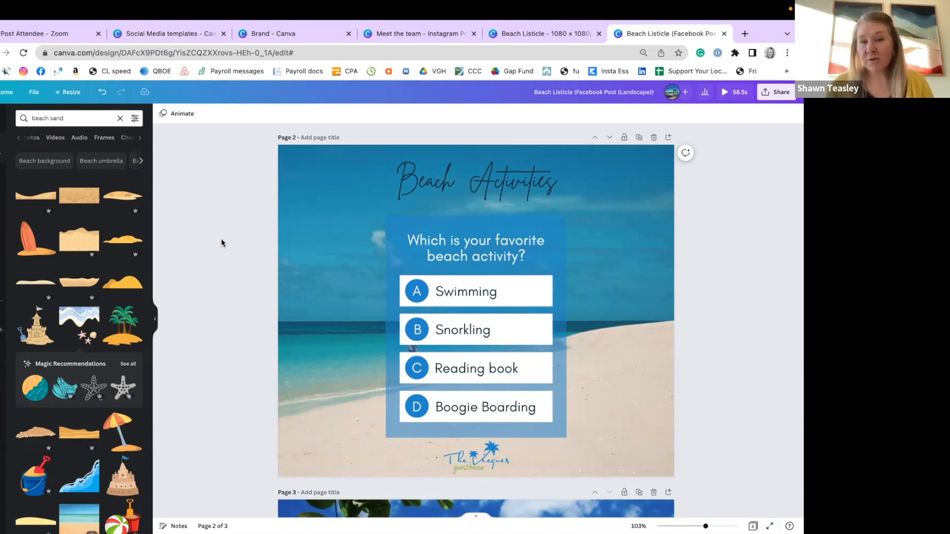
Close the Facebook Post copy of the Beach Listicle design and switch to the open Brand page.
key(ctrl+w)
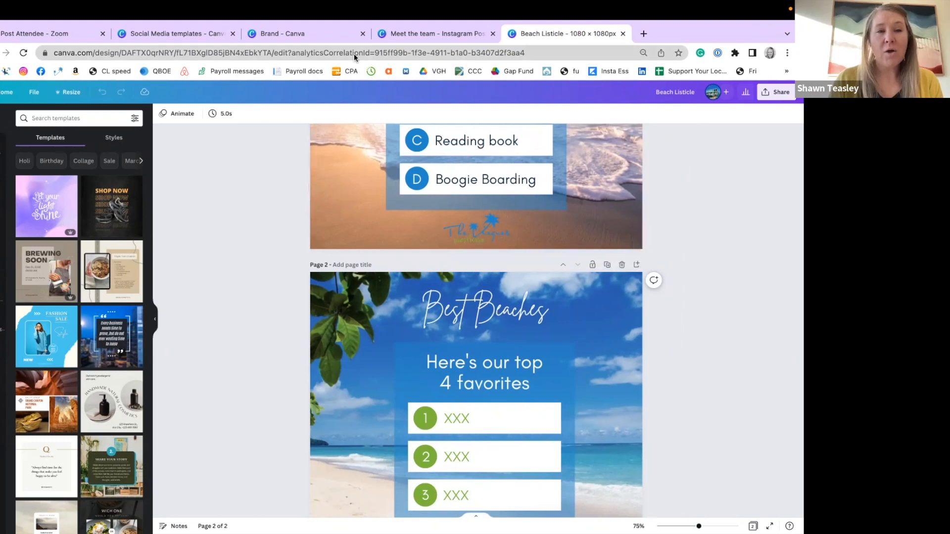
click(304, 35)
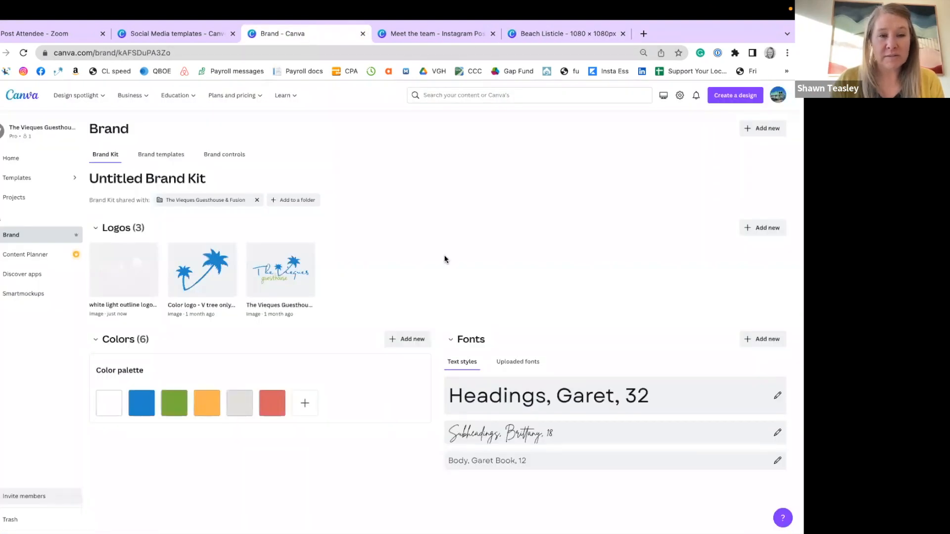